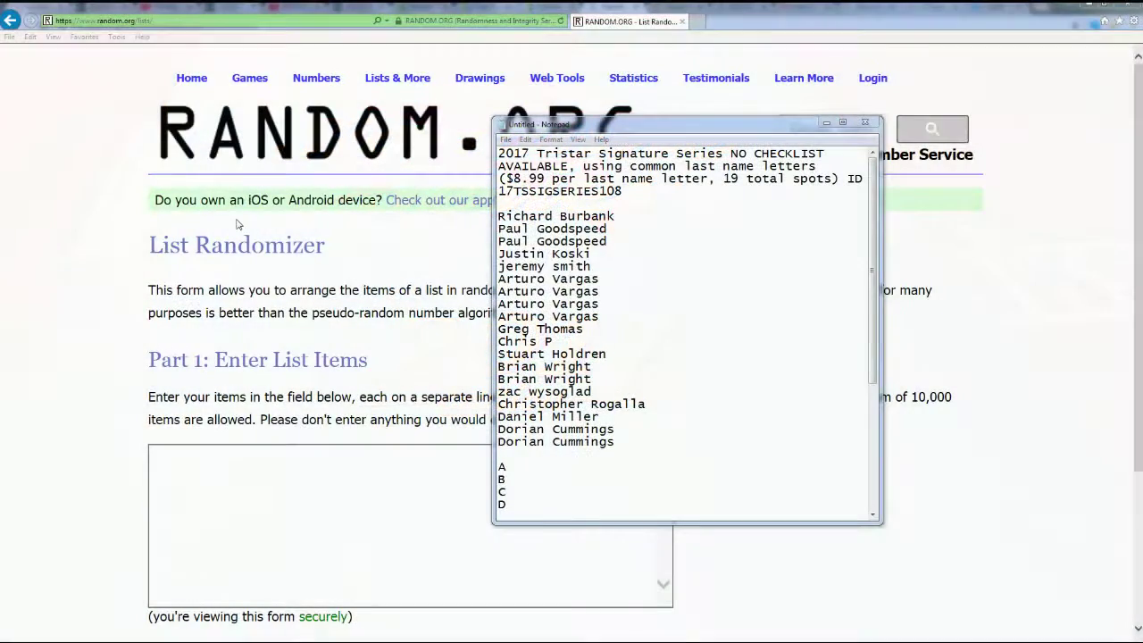
Step: Copy the 19 owner names from the Notepad notes
left_click_drag(547, 179, 679, 191)
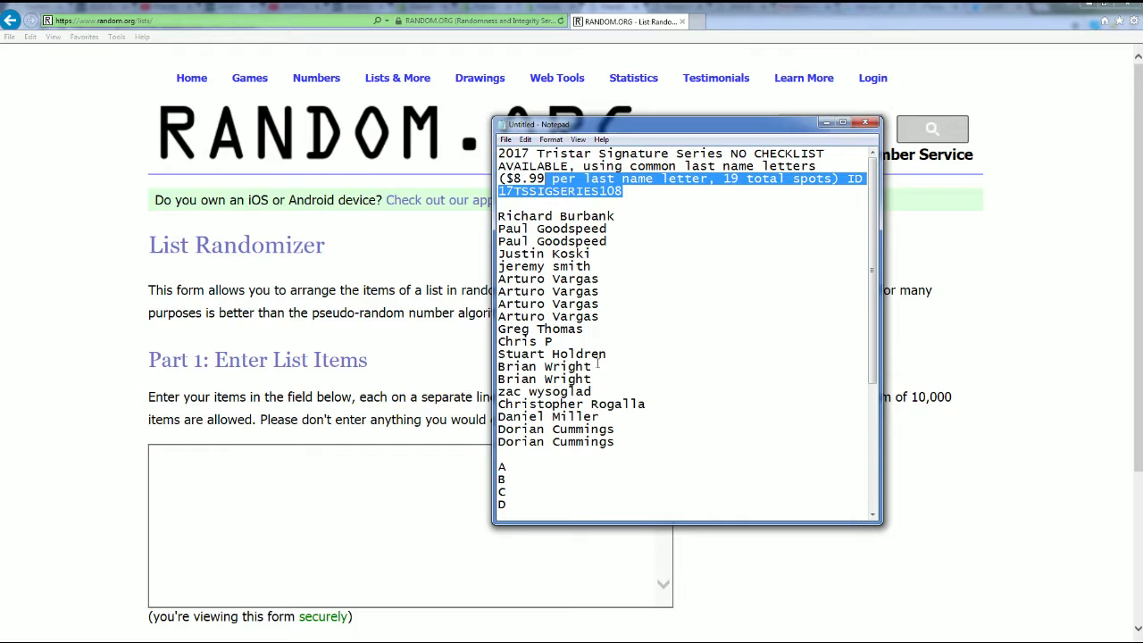
mouse_move(615, 441)
left_mouse_down()
mouse_move(545, 254)
mouse_move(498, 217)
left_mouse_up()
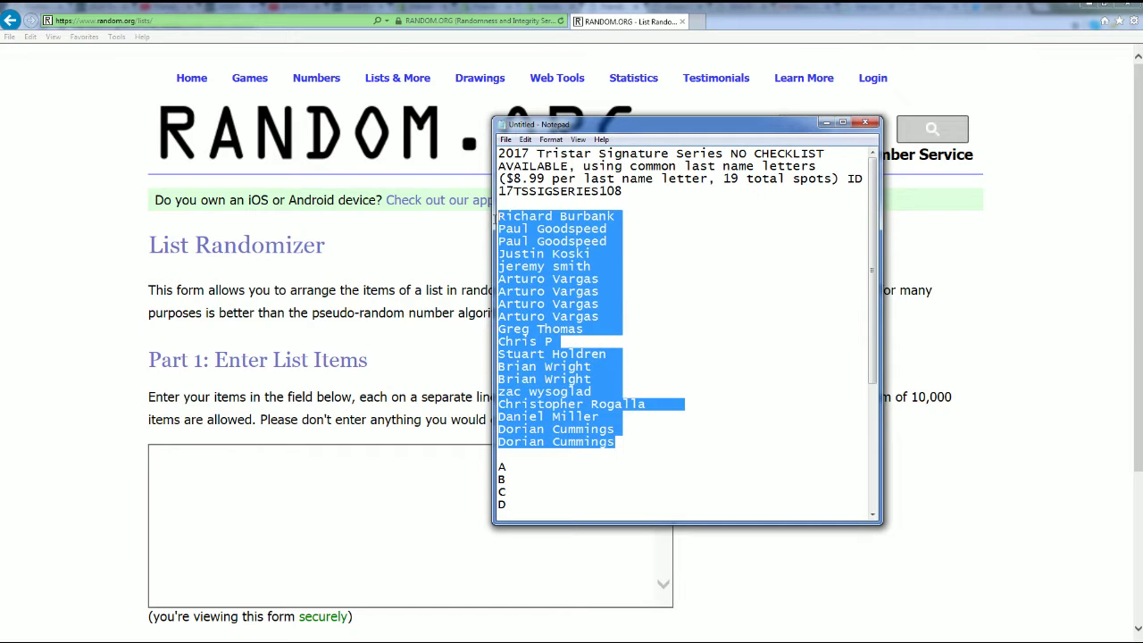
right_click(530, 230)
left_click(549, 266)
right_click(586, 253)
left_click(604, 290)
Step: Paste the owner names into the List Randomizer entry box
left_click(348, 480)
right_click(254, 462)
left_click(299, 522)
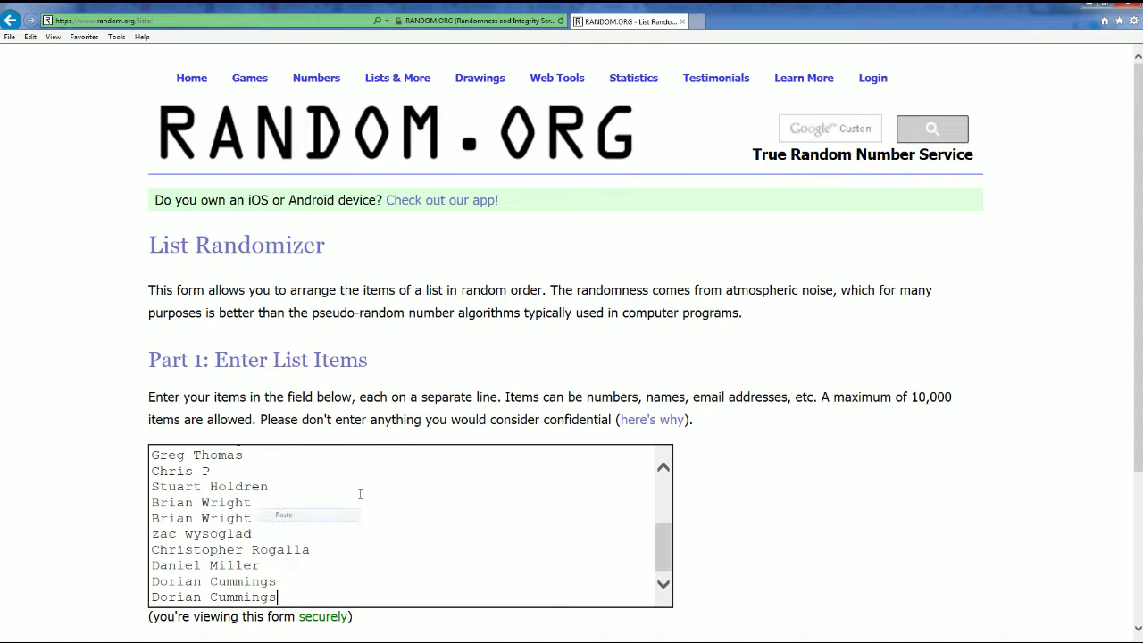
Step: Randomize the 19-name list and reshuffle it repeatedly to 7 randomizations, then select the result
scroll(722, 446, "down", 3)
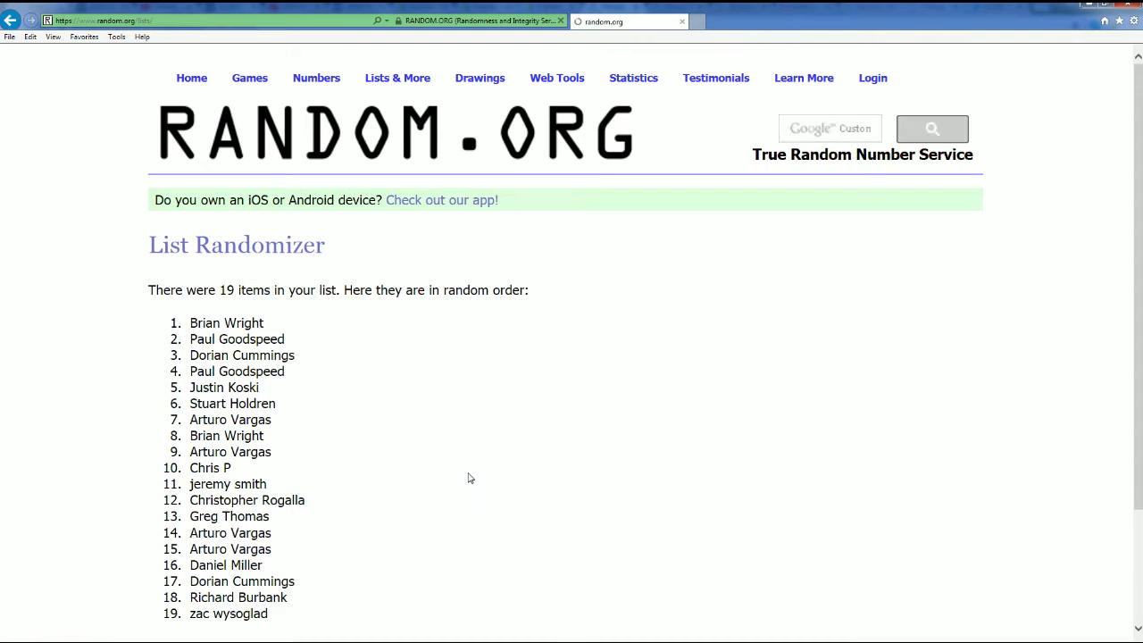
scroll(470, 482, "down", 3)
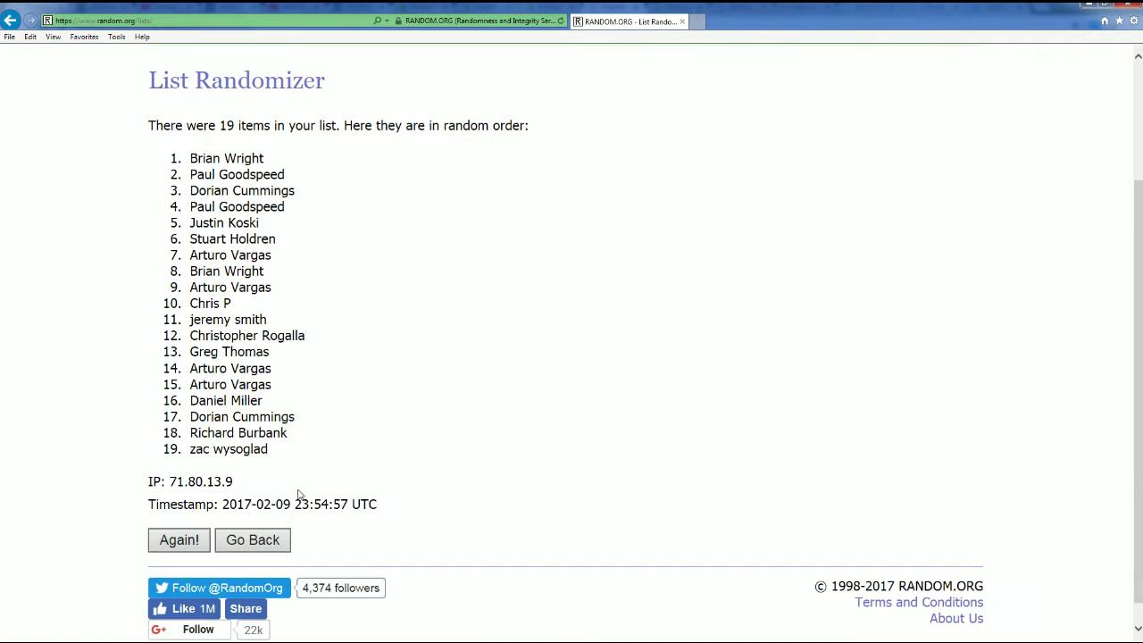
left_click(192, 547)
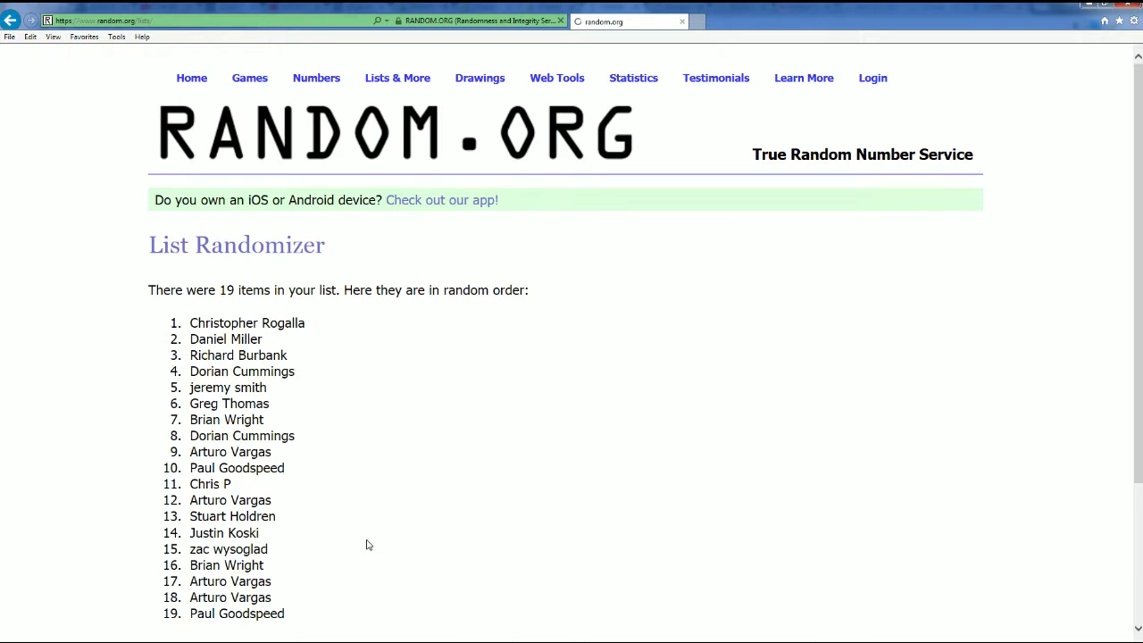
scroll(349, 536, "down", 3)
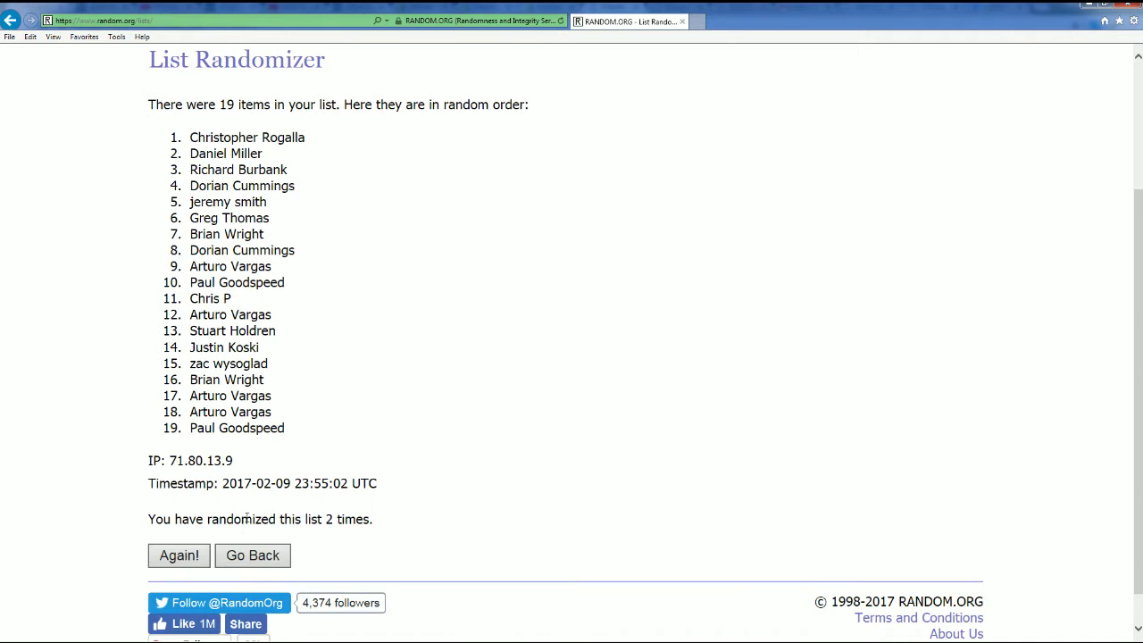
left_click(189, 552)
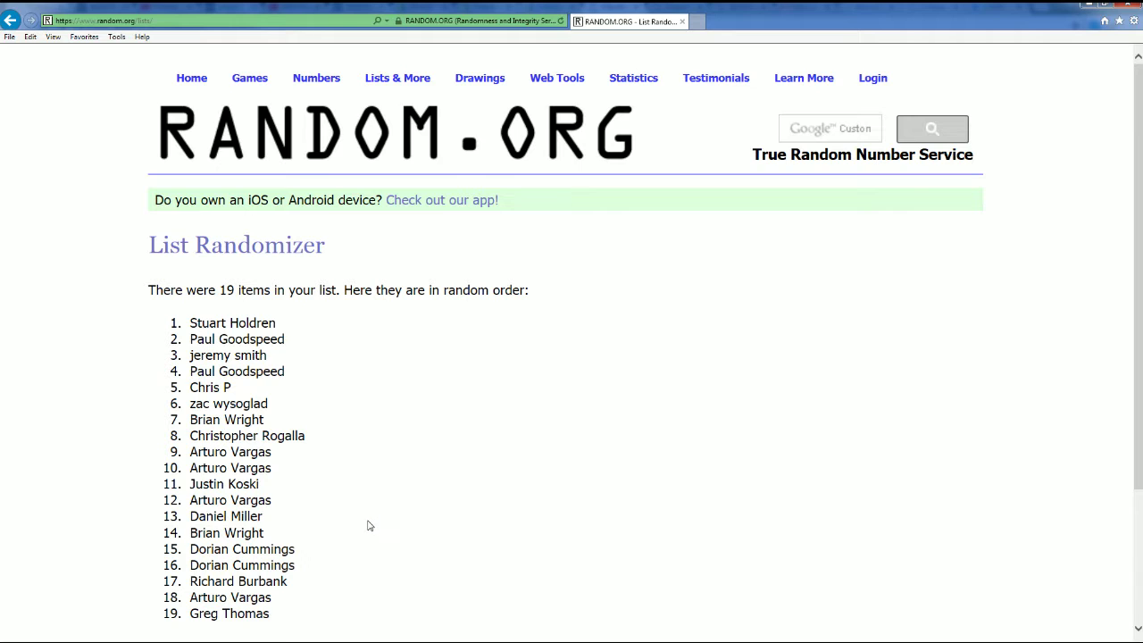
scroll(373, 524, "down", 3)
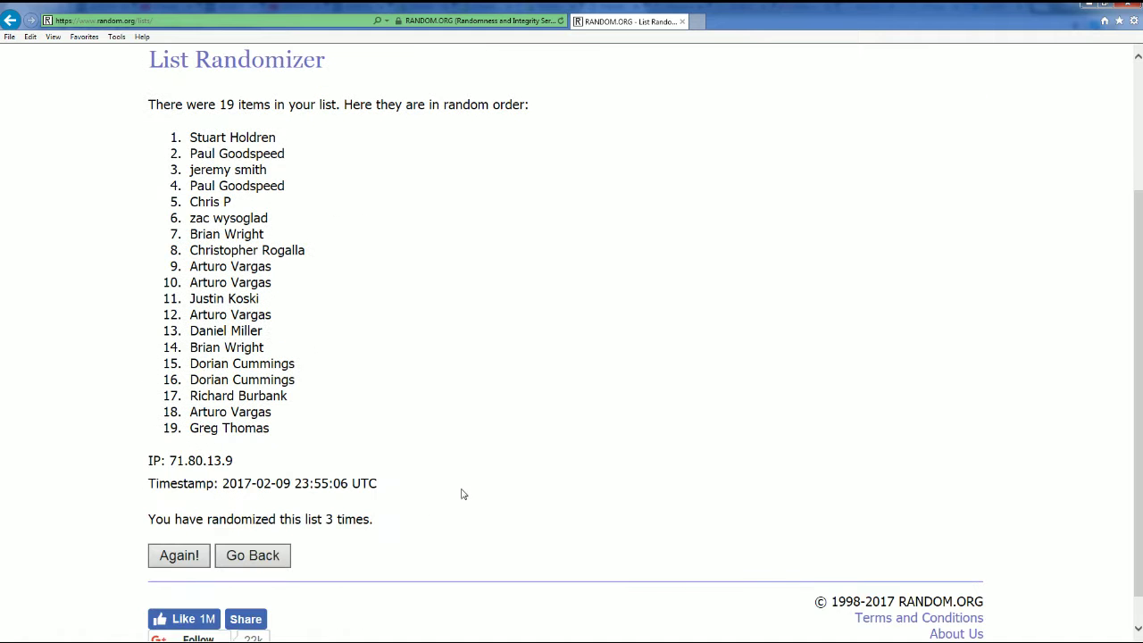
left_click(179, 558)
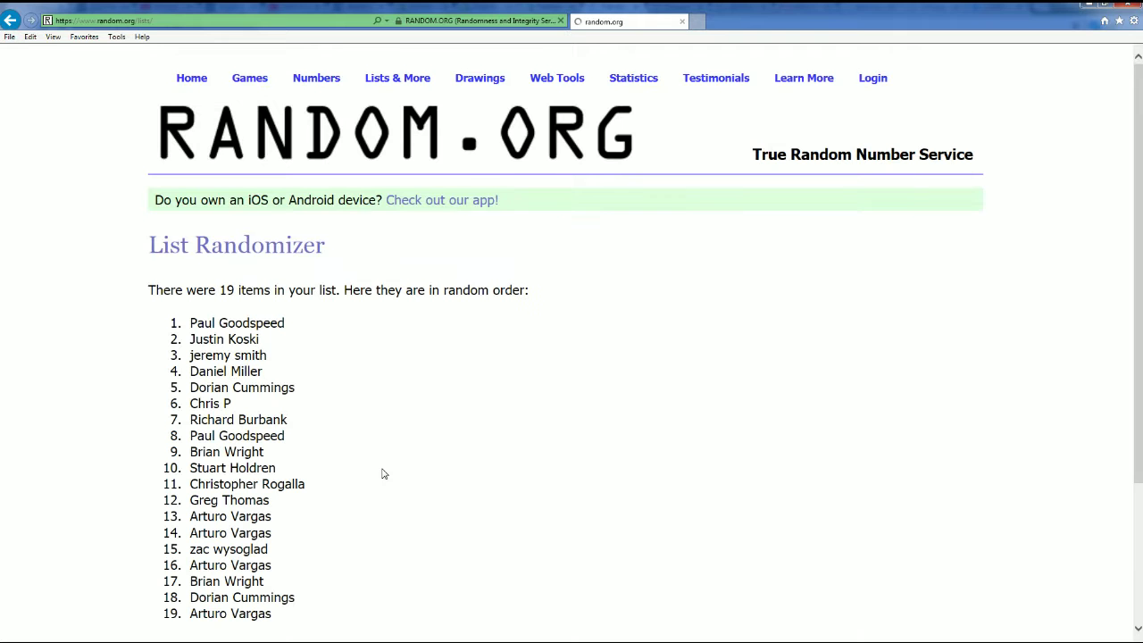
scroll(354, 504, "down", 3)
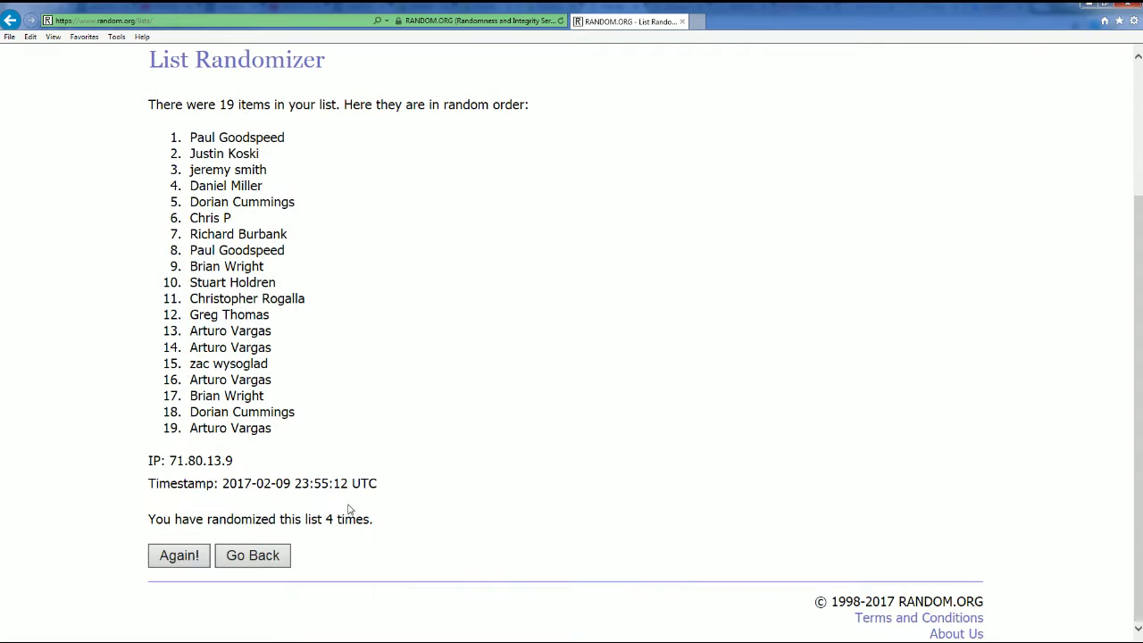
left_click(187, 556)
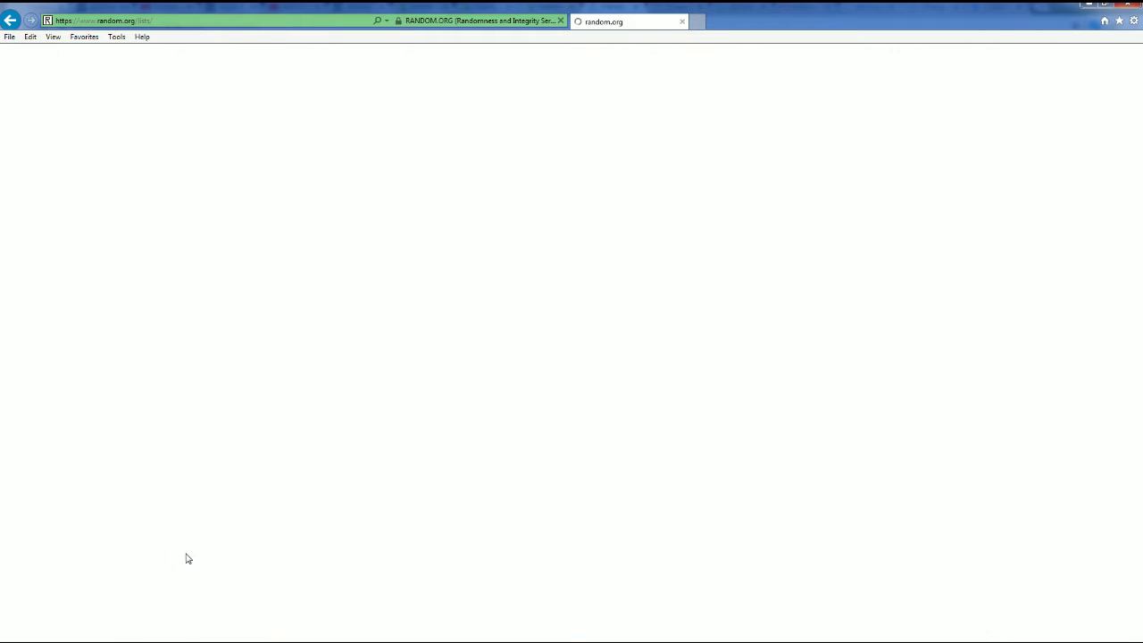
scroll(379, 527, "down", 3)
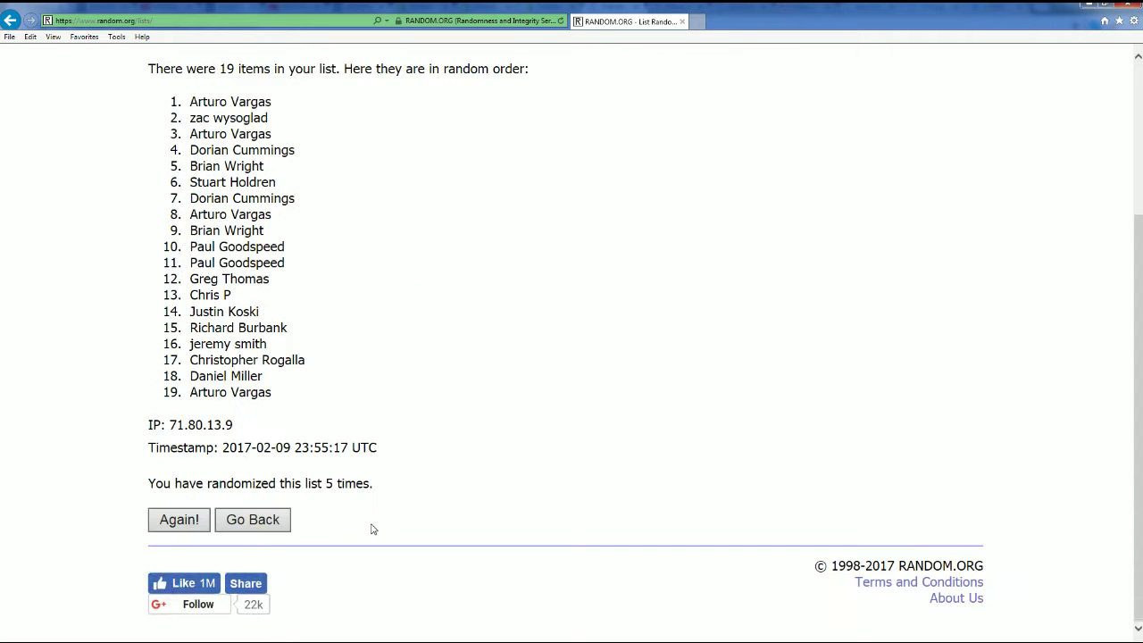
left_click(175, 521)
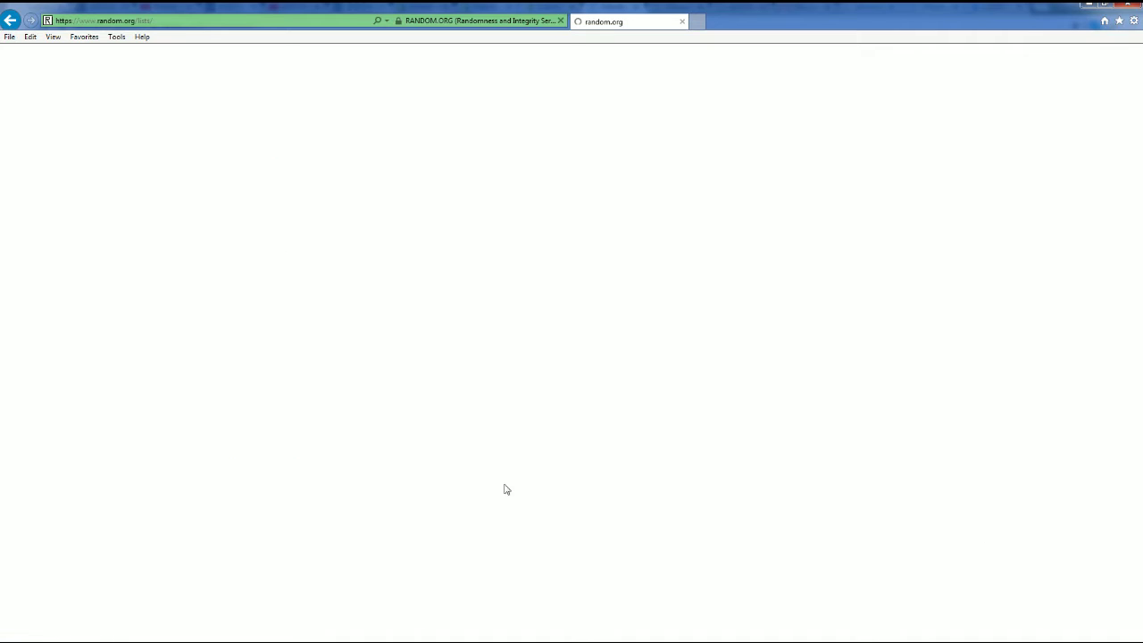
scroll(482, 510, "down", 2)
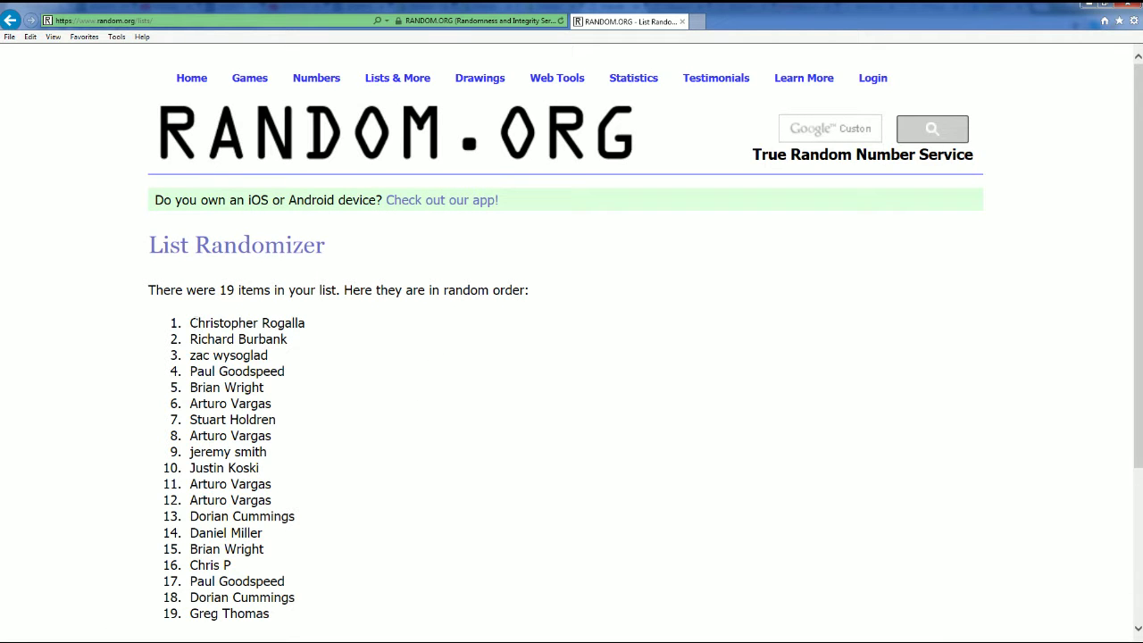
mouse_move(190, 322)
left_mouse_down()
mouse_move(274, 407)
mouse_move(274, 524)
left_mouse_up()
Step: Copy the randomized names and paste them into Excel's Owner Name column at B2
scroll(266, 494, "down", 1)
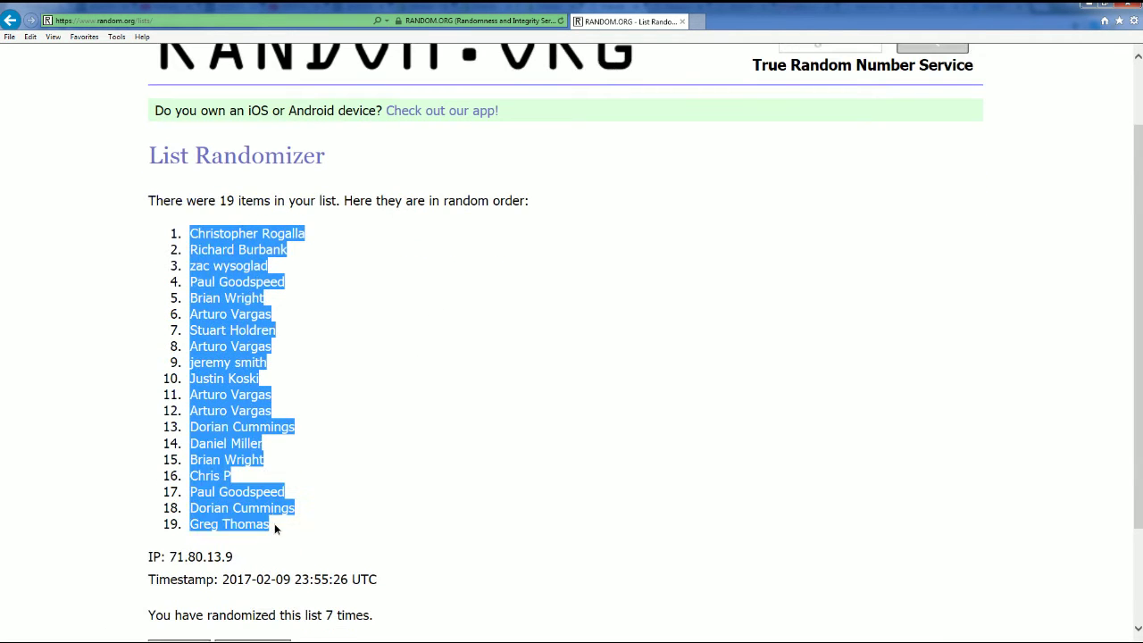
right_click(234, 357)
left_click(284, 374)
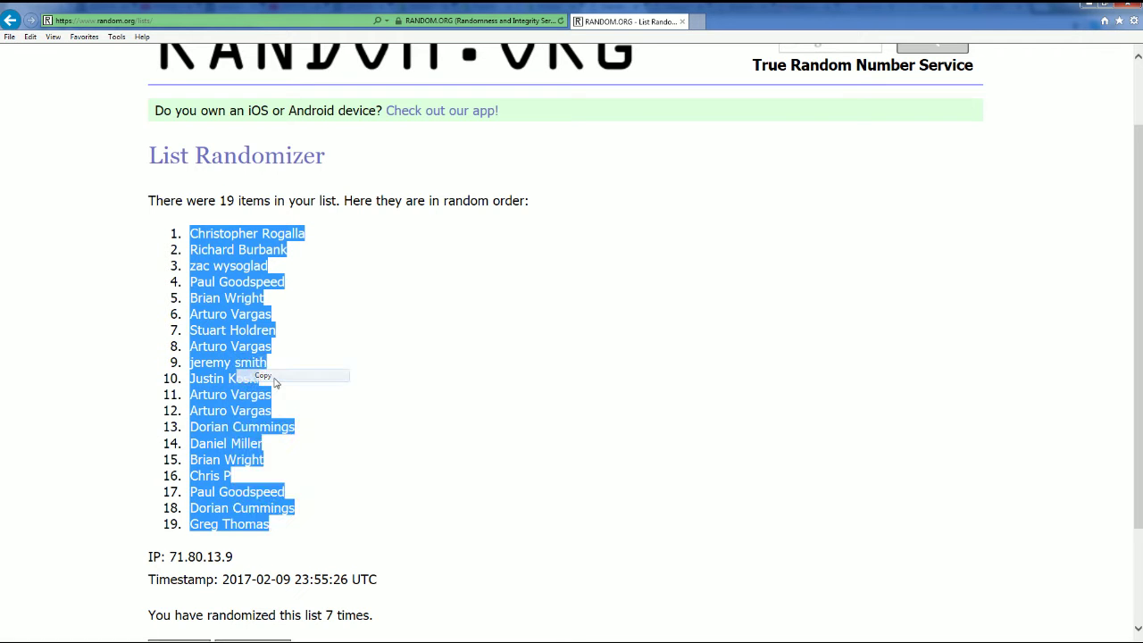
key("alt+Tab")
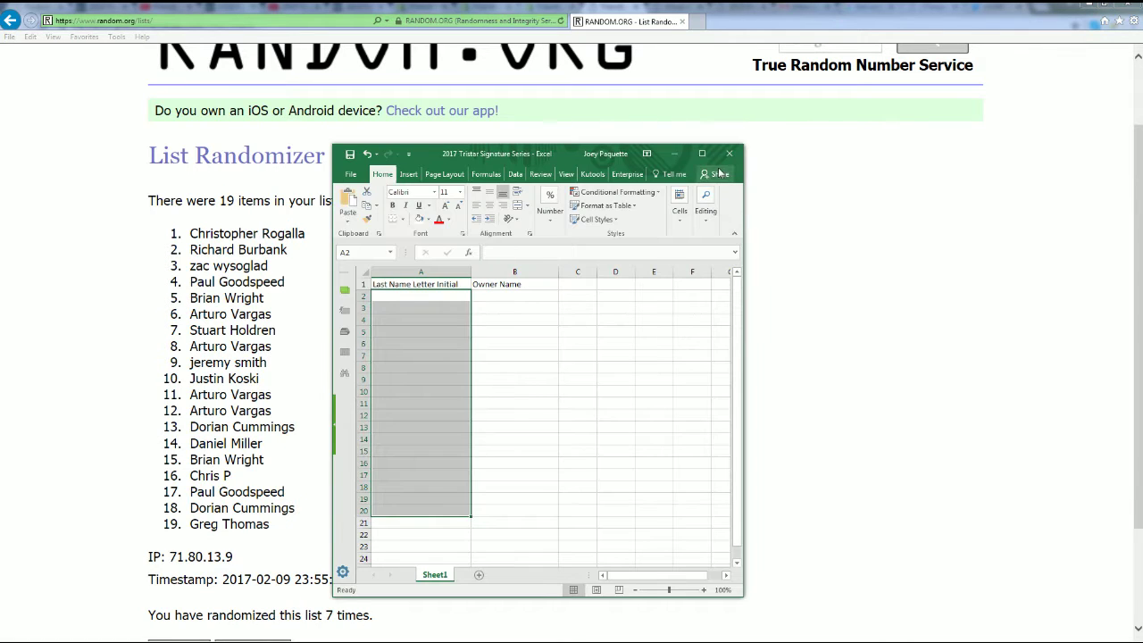
left_click(480, 296)
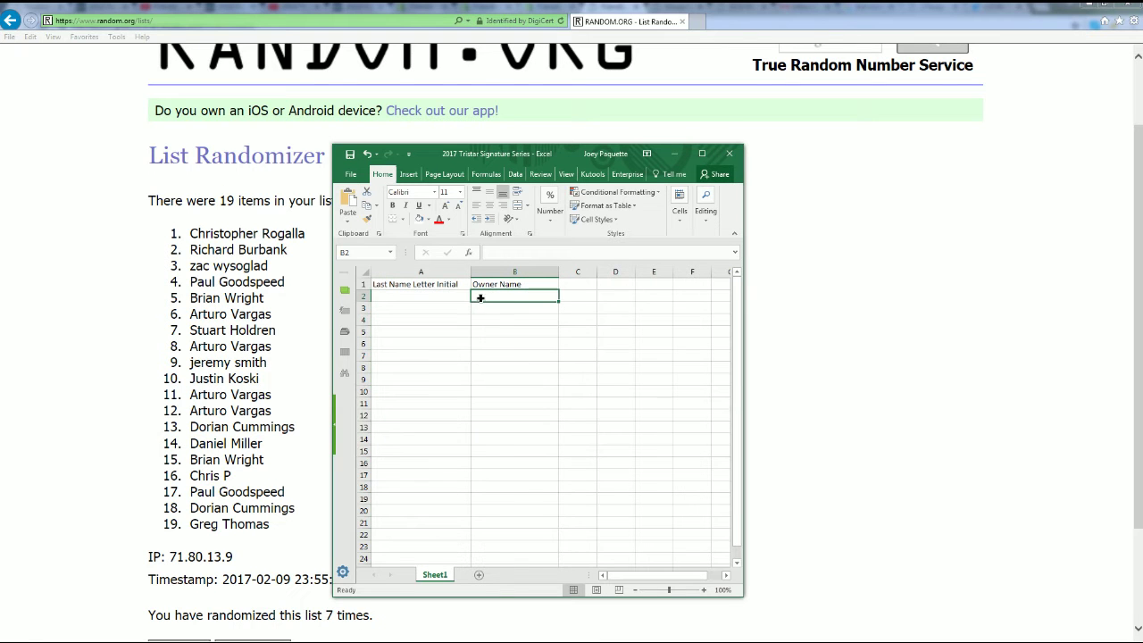
right_click(487, 300)
left_click(506, 350)
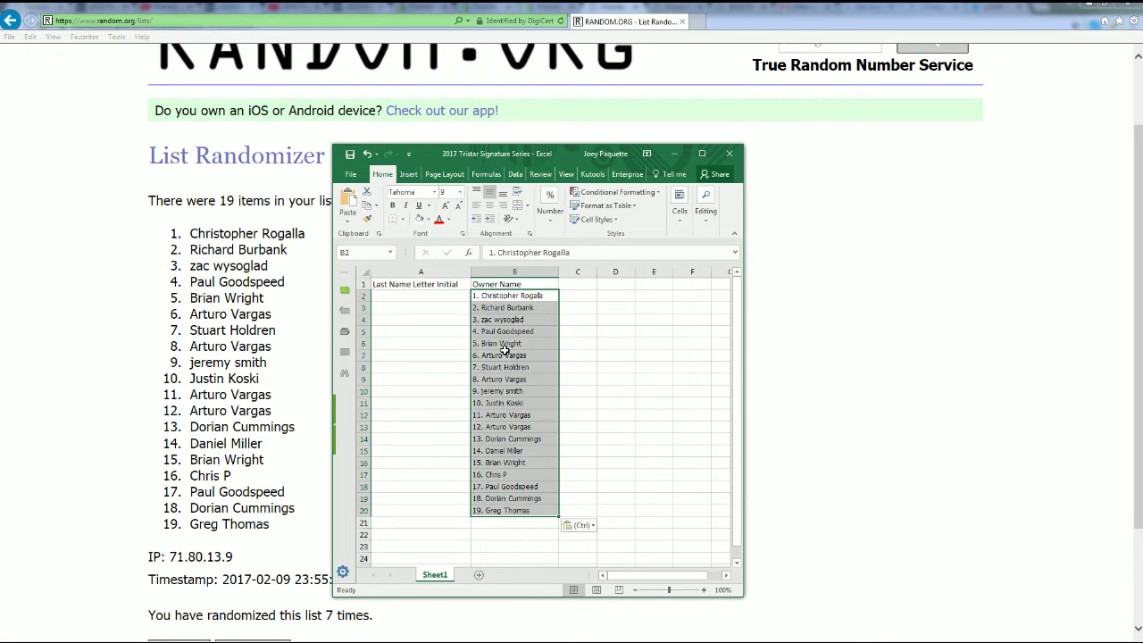
Step: Maximize the workbook, zoom to about 196%, select cell A2, then minimize Excel
left_click(700, 153)
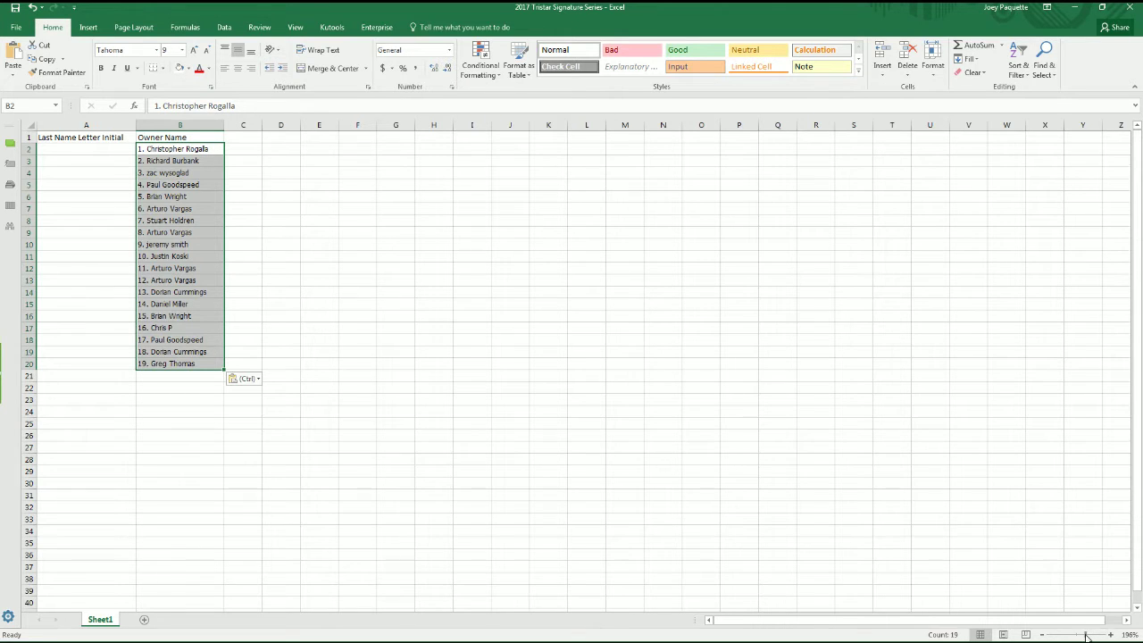
left_click(1089, 636)
left_click_drag(148, 197, 125, 181)
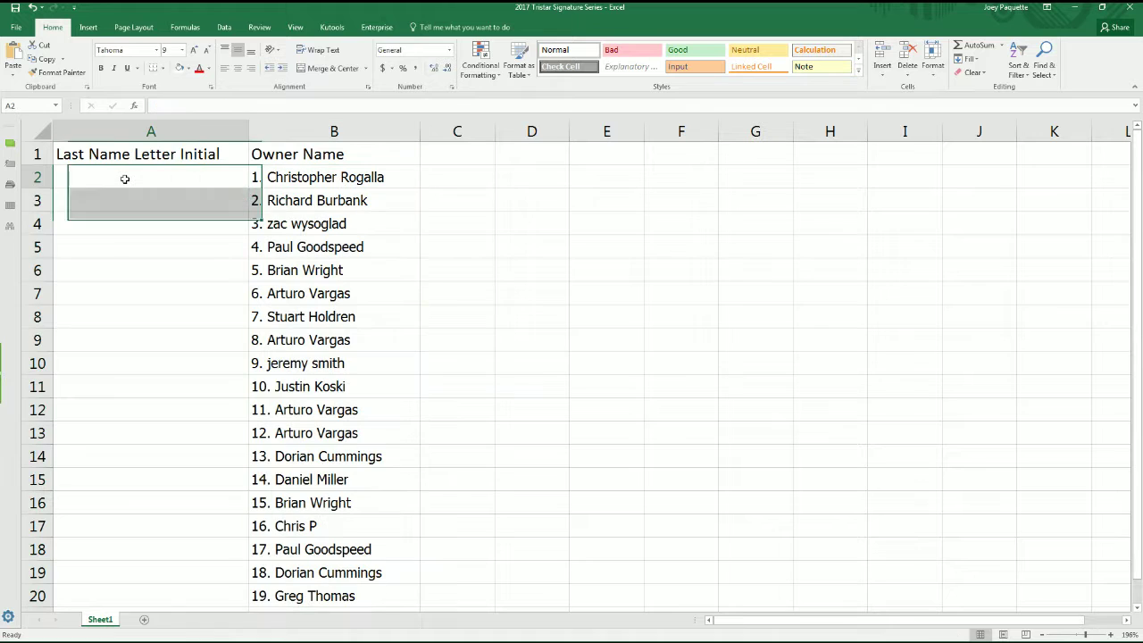
left_click(127, 181)
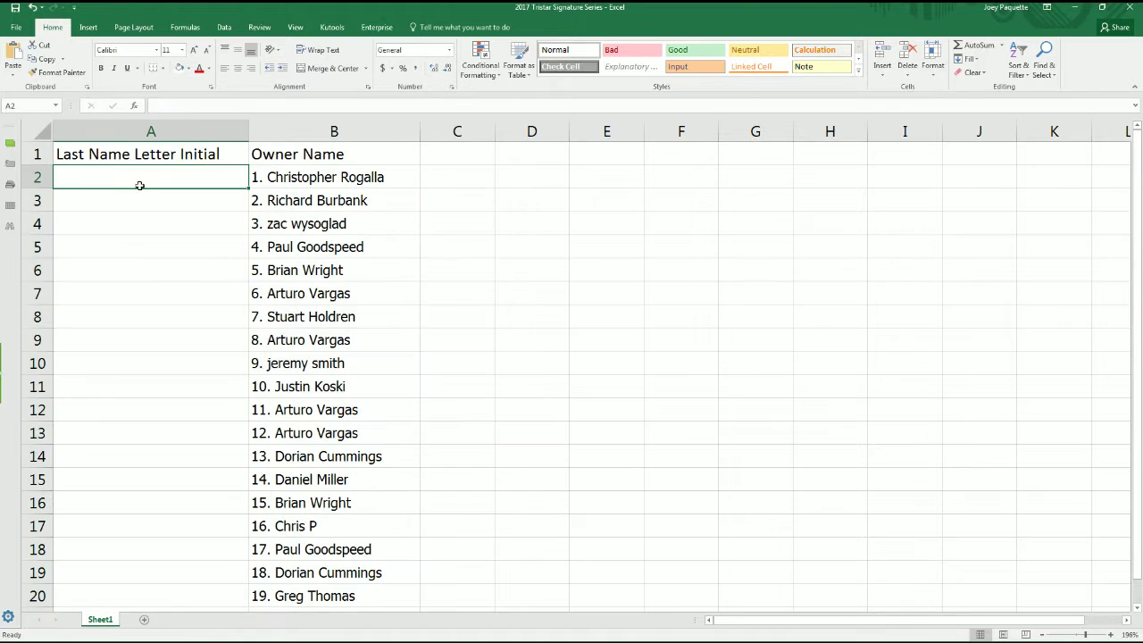
left_click(1074, 7)
mouse_move(429, 69)
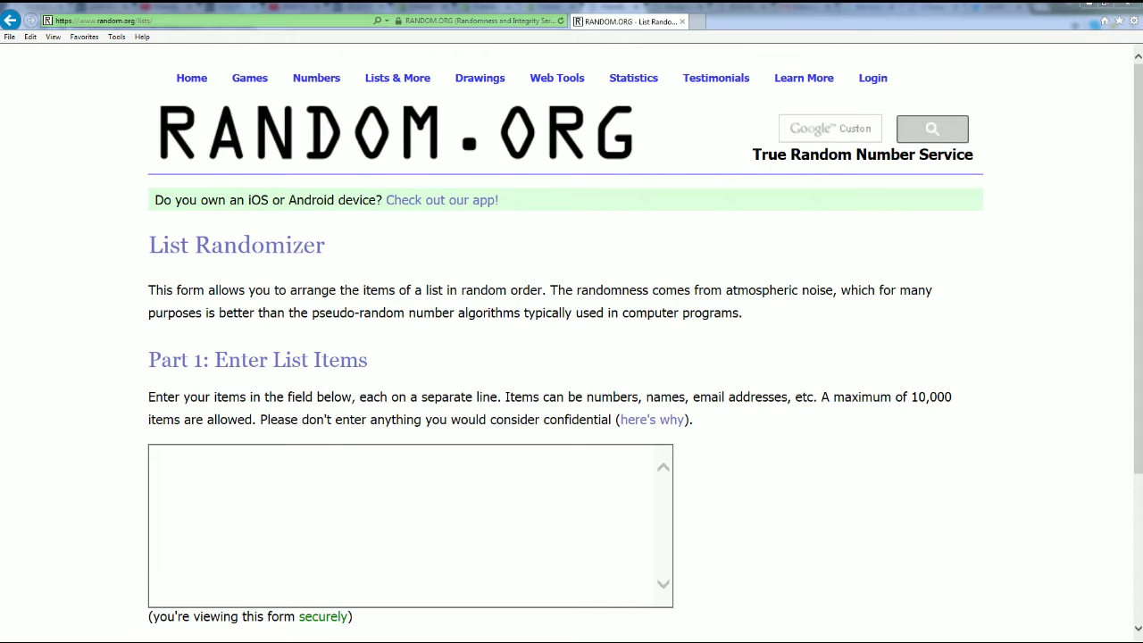
Step: Copy the A–W last-name letter list from Notepad
key("alt+Tab")
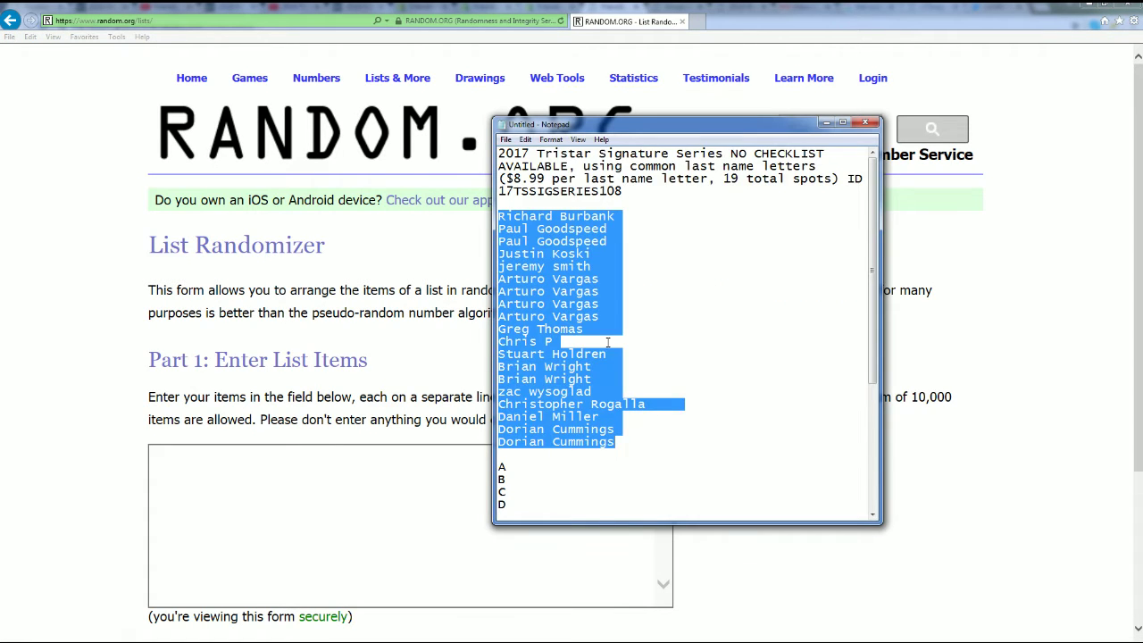
scroll(647, 351, "down", 6)
left_click_drag(506, 491, 505, 266)
right_click(506, 266)
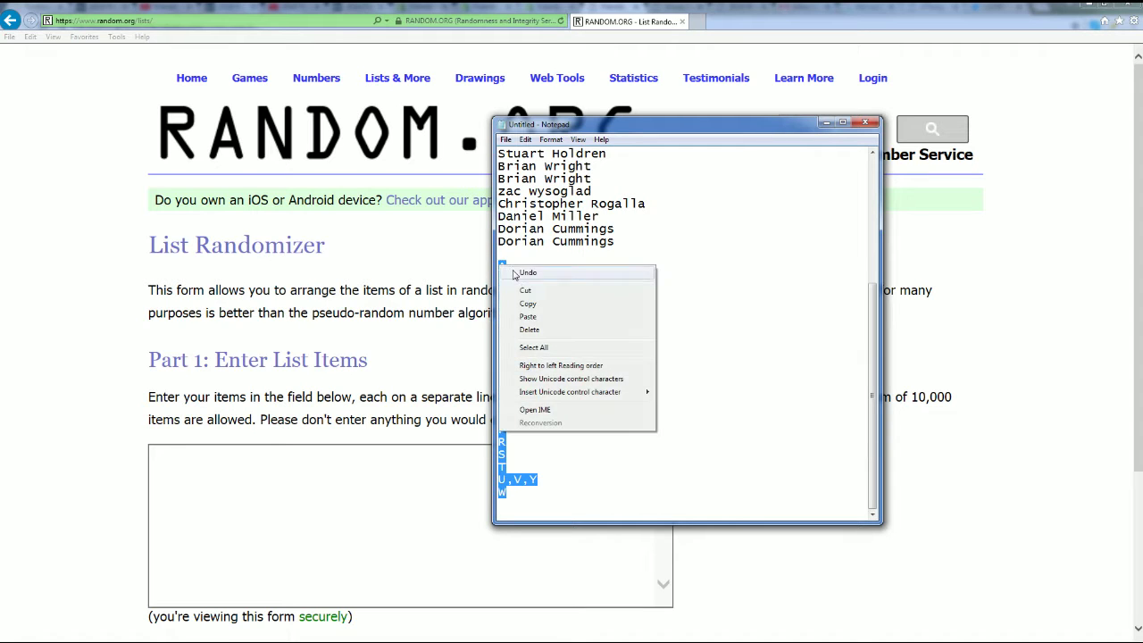
left_click(525, 304)
Step: Paste the letters into the randomizer's list entry box
left_click(183, 462)
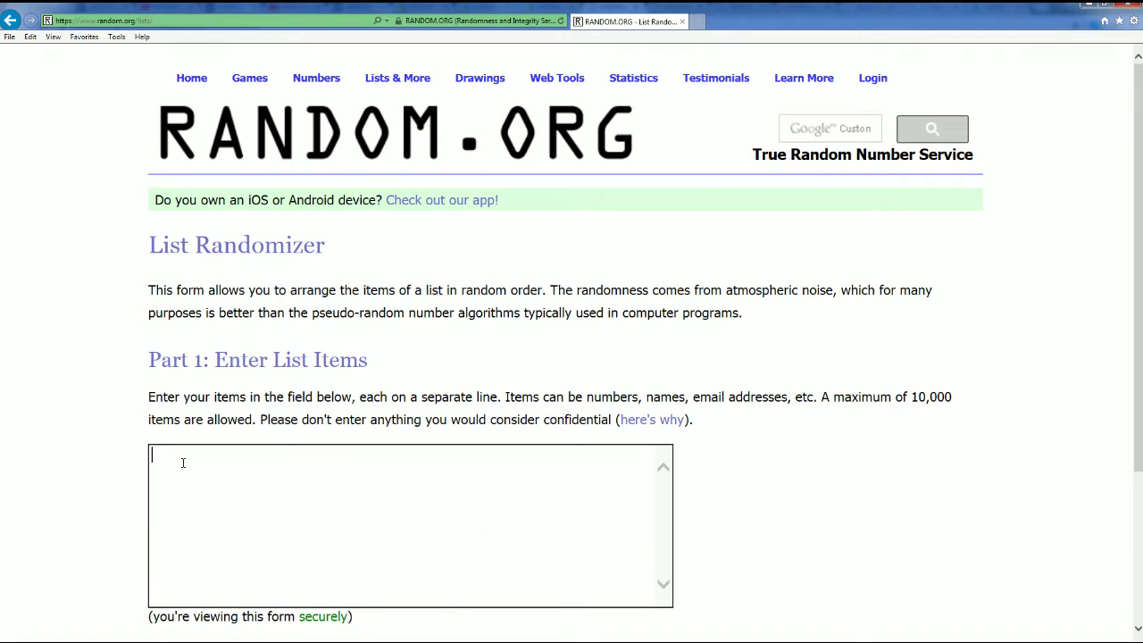
right_click(183, 463)
left_click(250, 516)
Step: Randomize the letter list and reshuffle it a few more times
scroll(818, 488, "down", 3)
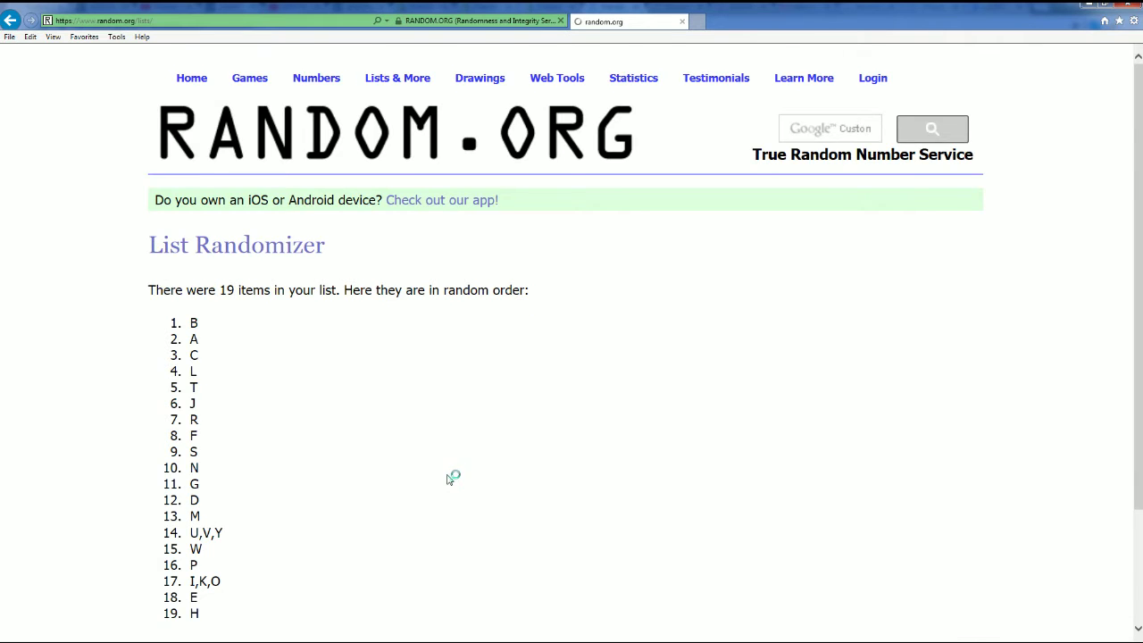
scroll(453, 482, "down", 2)
left_click(192, 554)
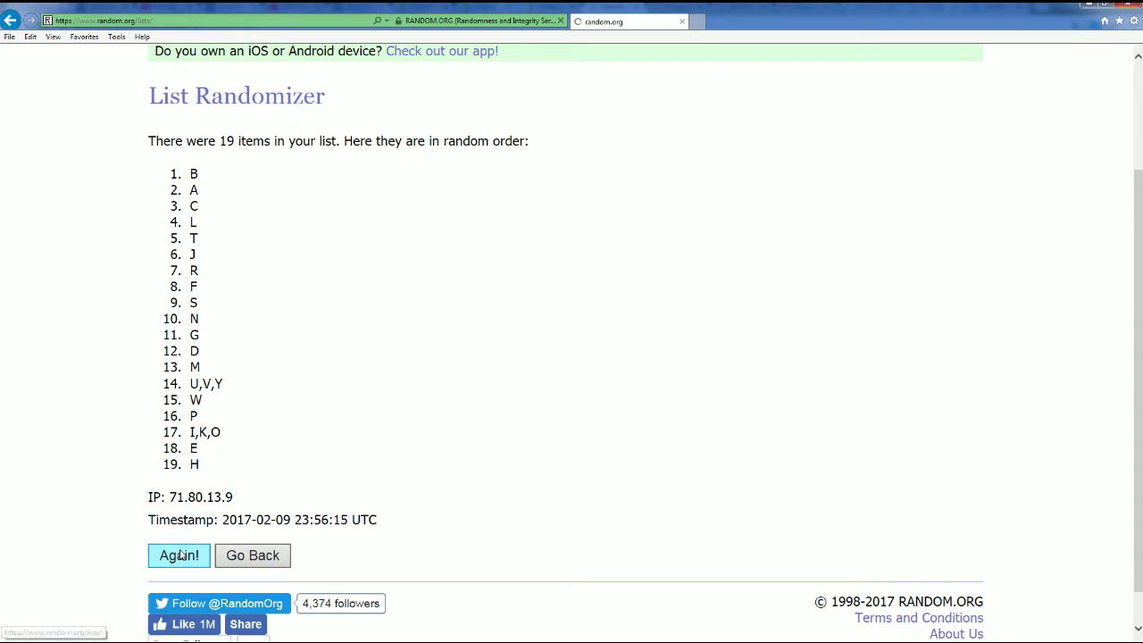
scroll(411, 483, "down", 1)
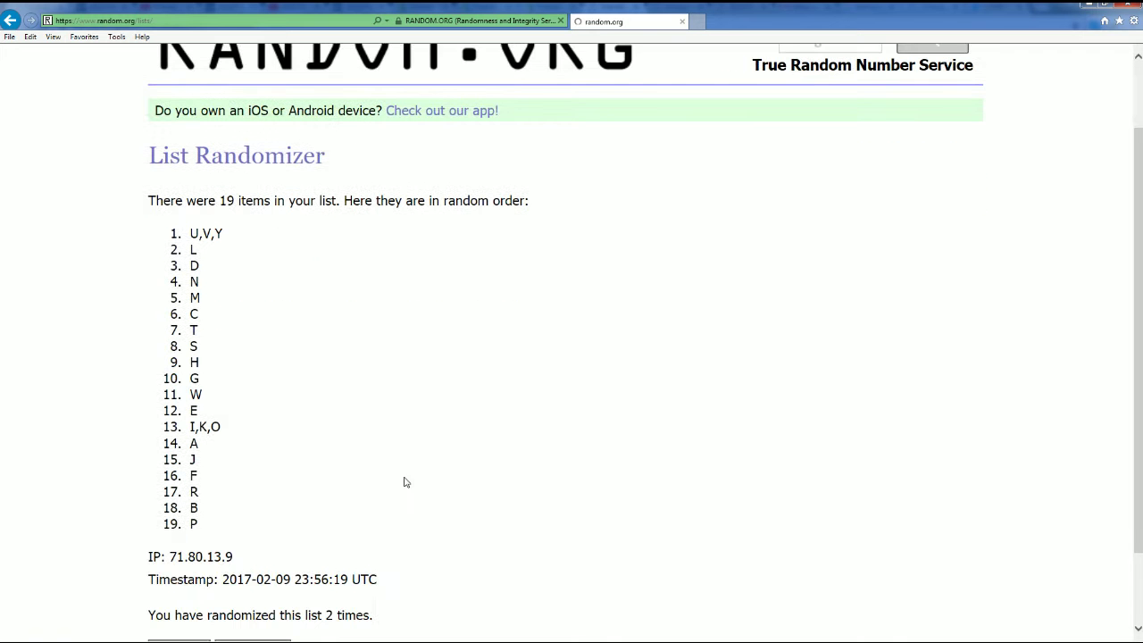
scroll(366, 492, "down", 1)
left_click(188, 562)
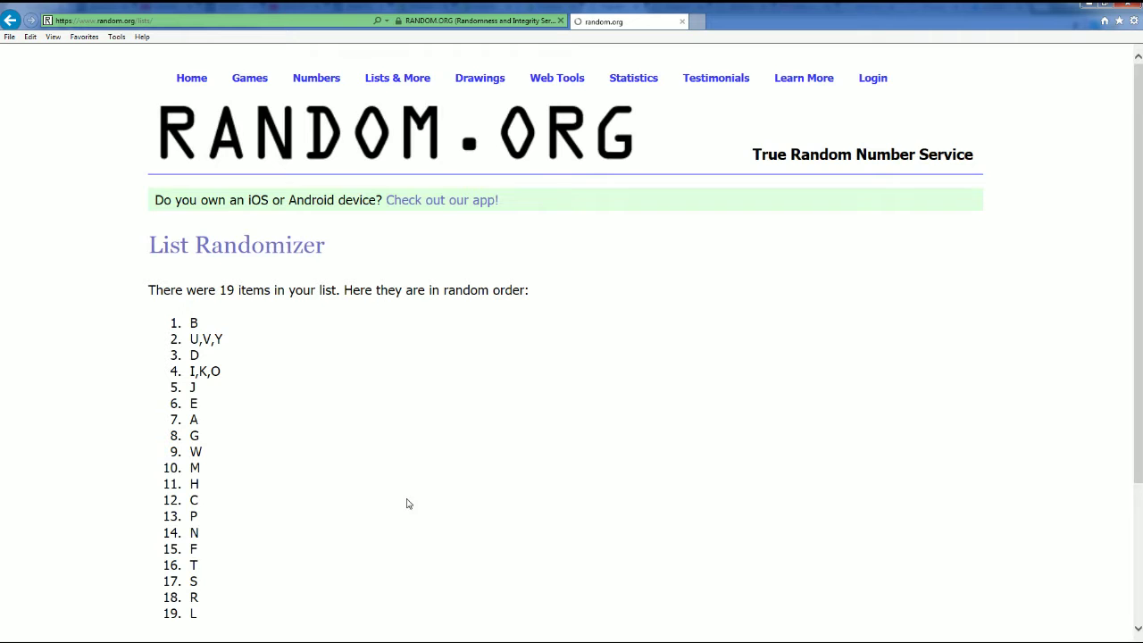
scroll(397, 505, "down", 2)
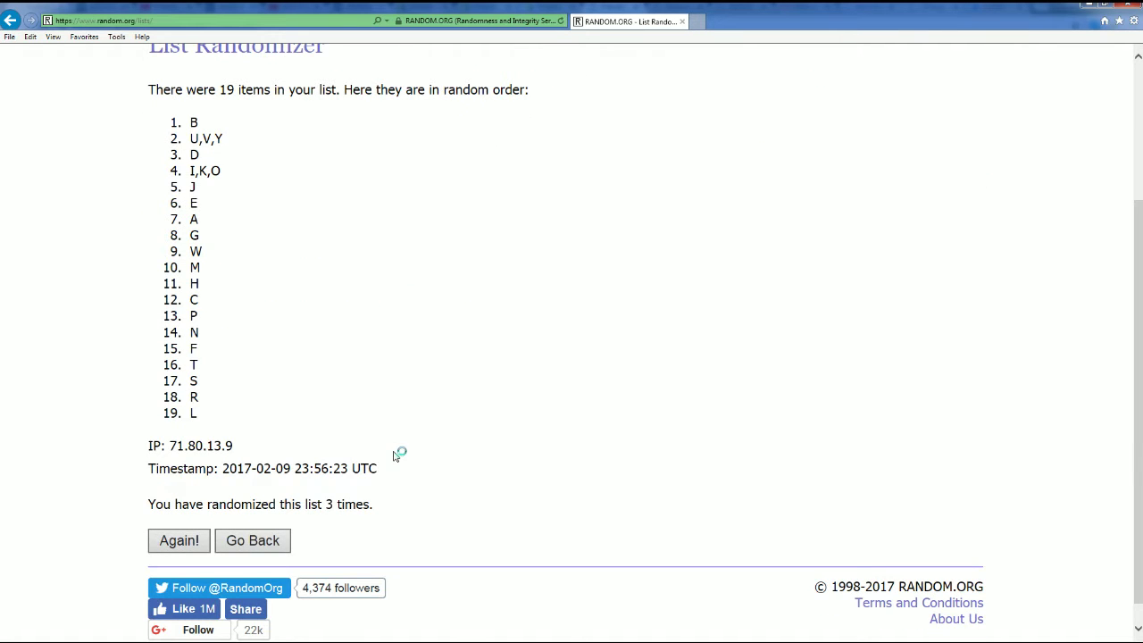
left_click(170, 543)
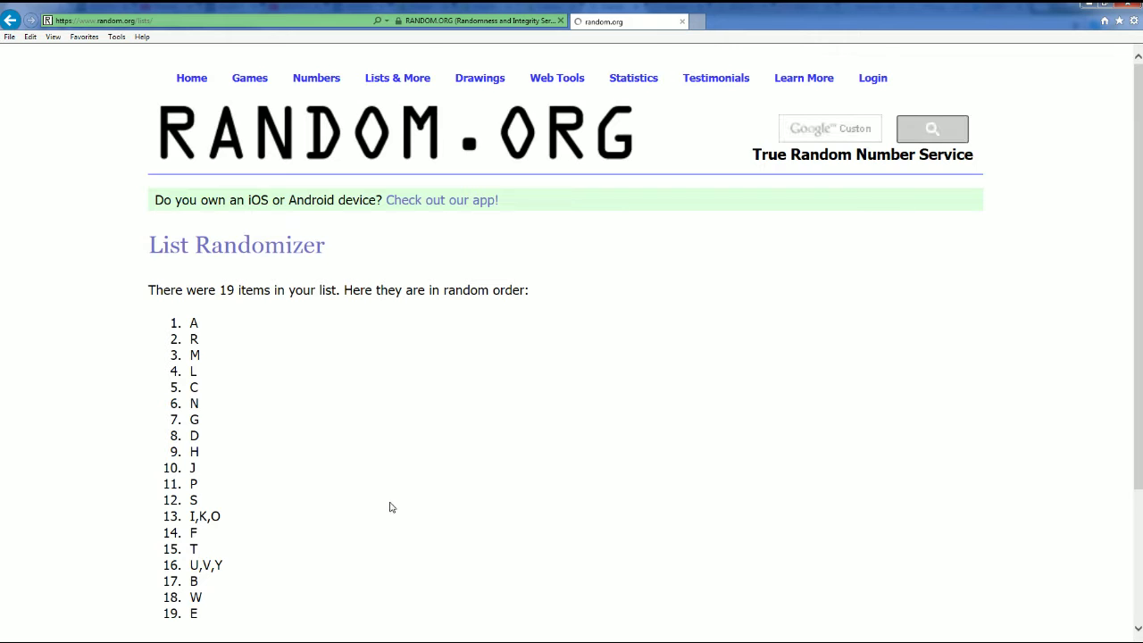
Step: Keep reshuffling to 7 randomizations, ending B, W, R first, and select the result list
scroll(387, 506, "down", 3)
left_click(197, 520)
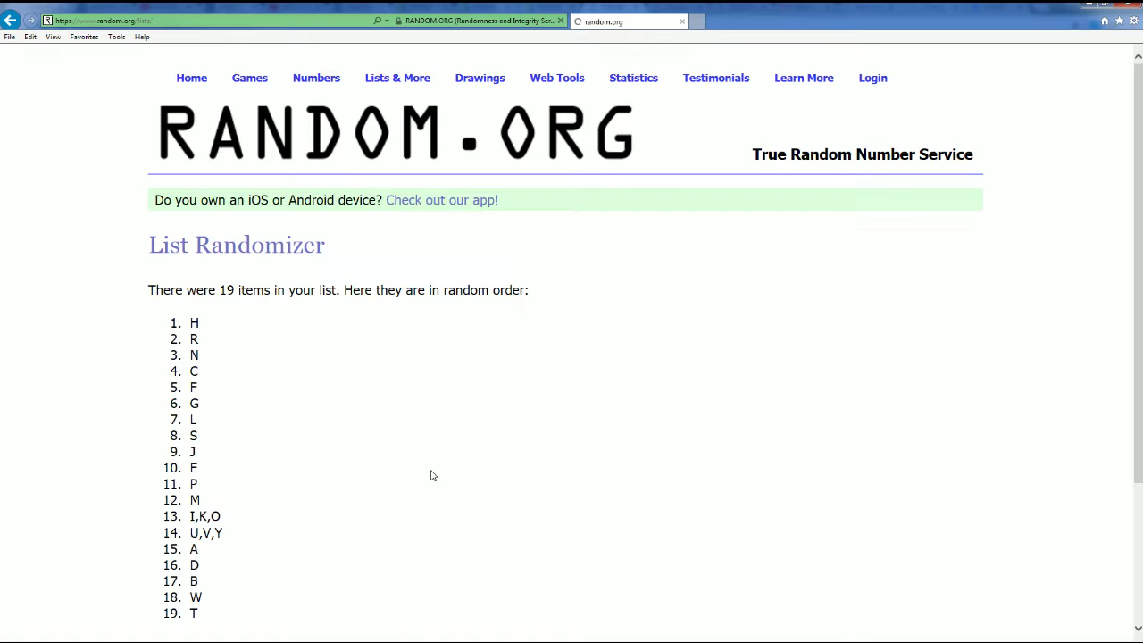
scroll(411, 468, "down", 3)
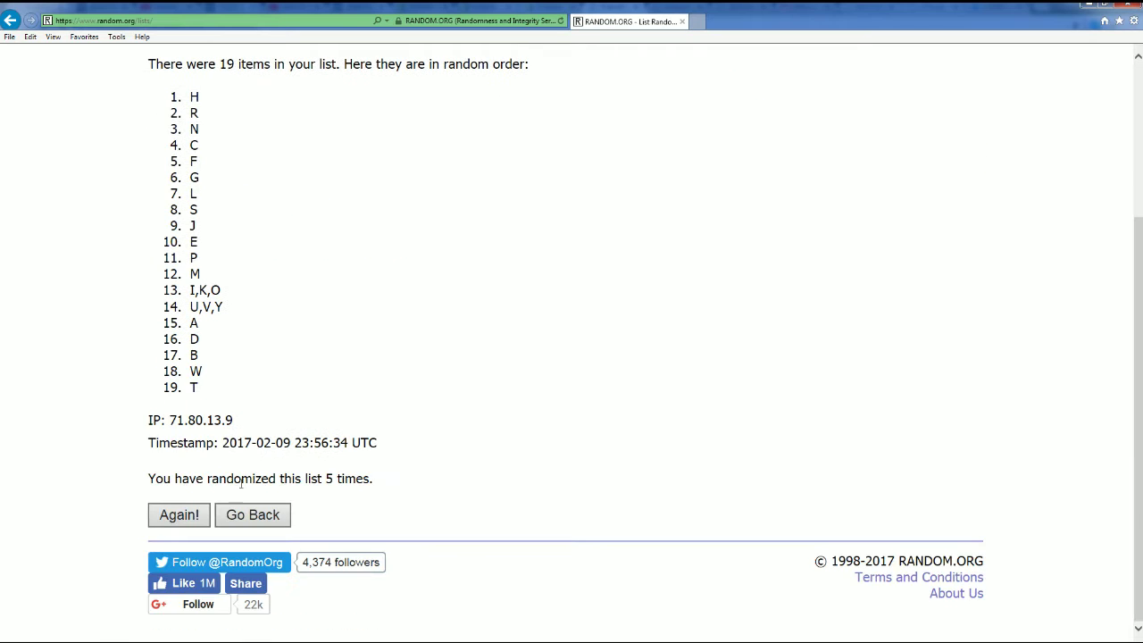
left_click(190, 518)
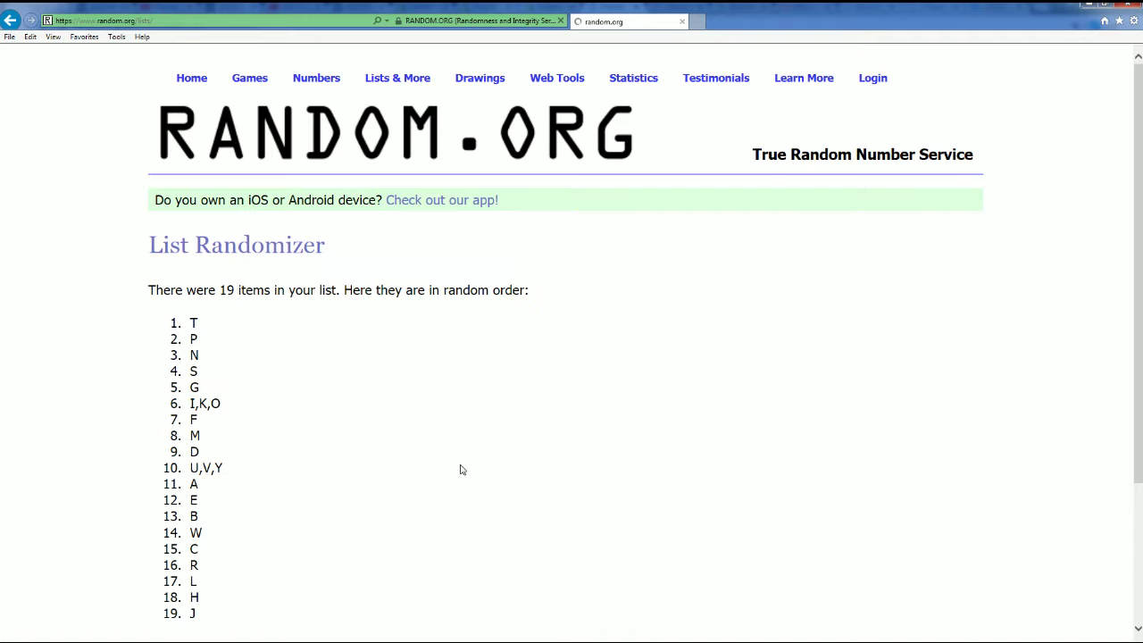
scroll(415, 465, "down", 2)
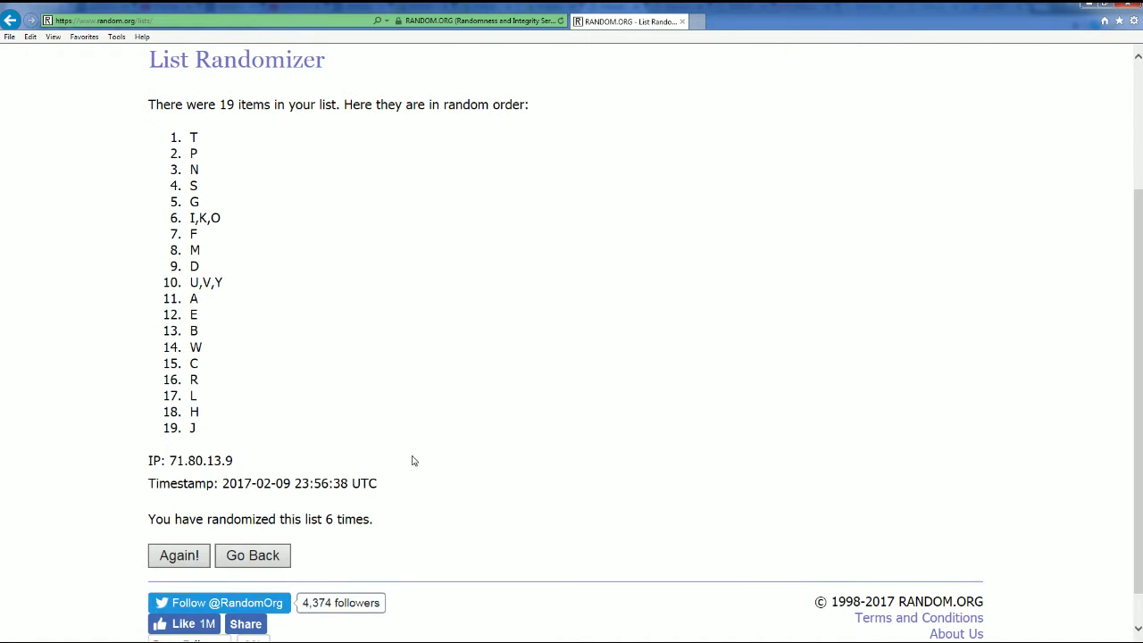
left_click(181, 553)
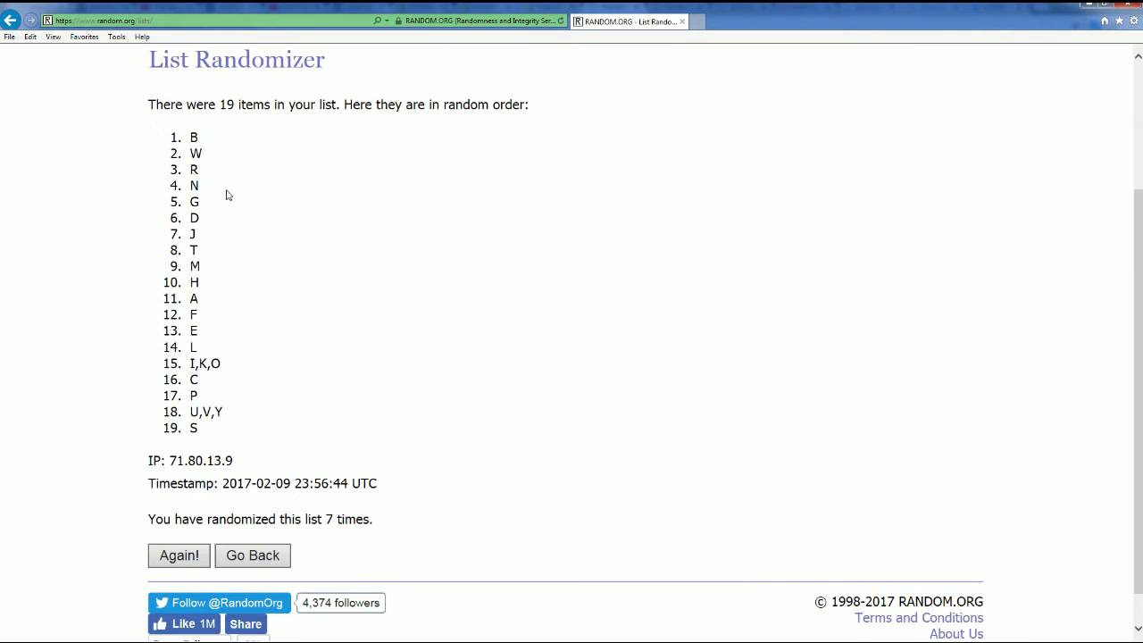
mouse_move(190, 136)
left_mouse_down()
mouse_move(227, 330)
mouse_move(215, 416)
left_mouse_up()
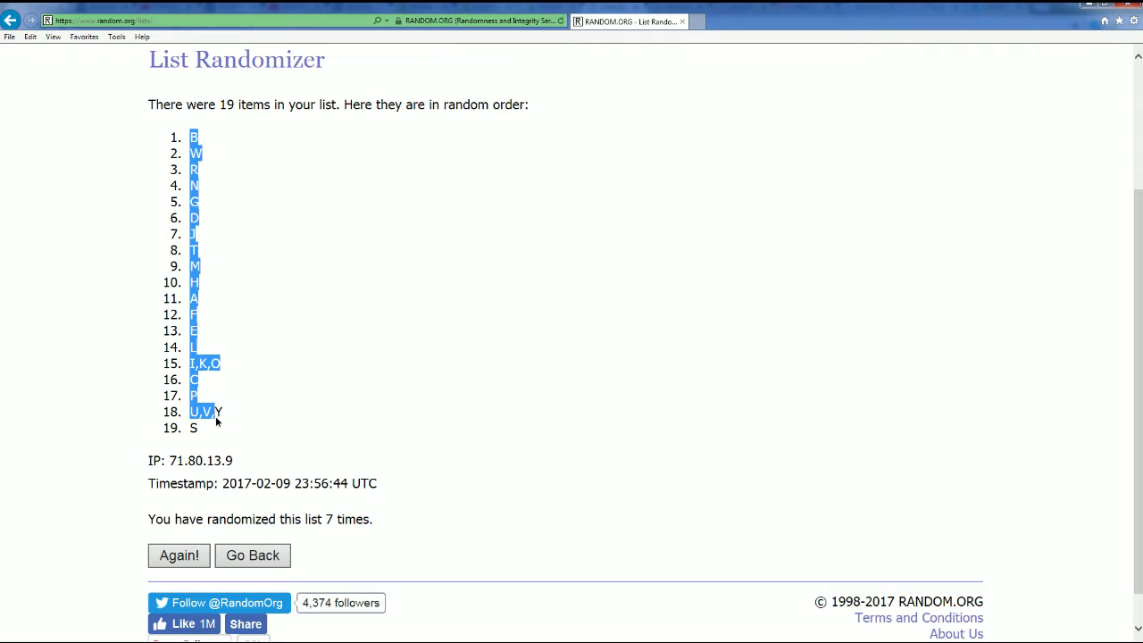
Step: Paste the randomized letters 1. B to 19. S into Excel from A2 and narrow column A to 7.86
right_click(204, 412)
left_click(229, 429)
key("alt+Tab")
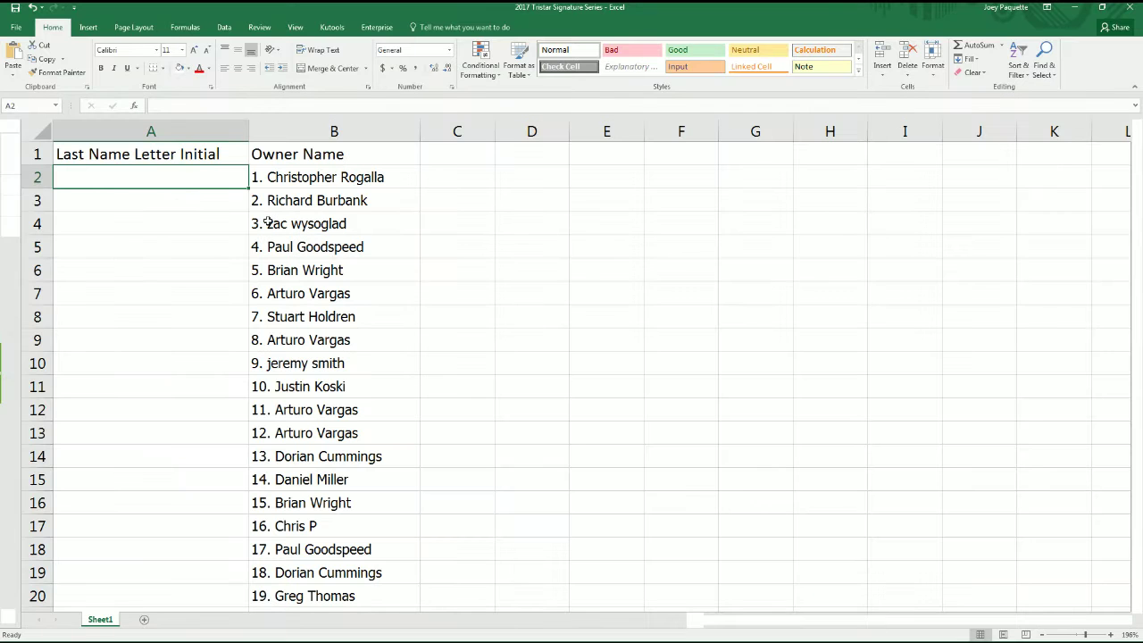
right_click(116, 183)
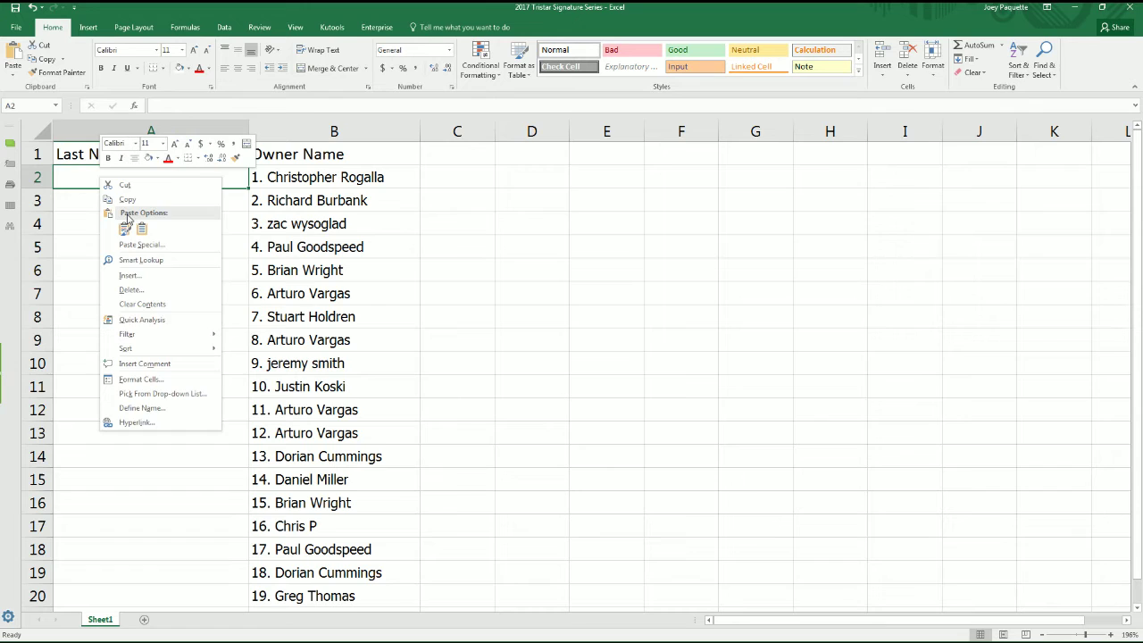
left_click(125, 227)
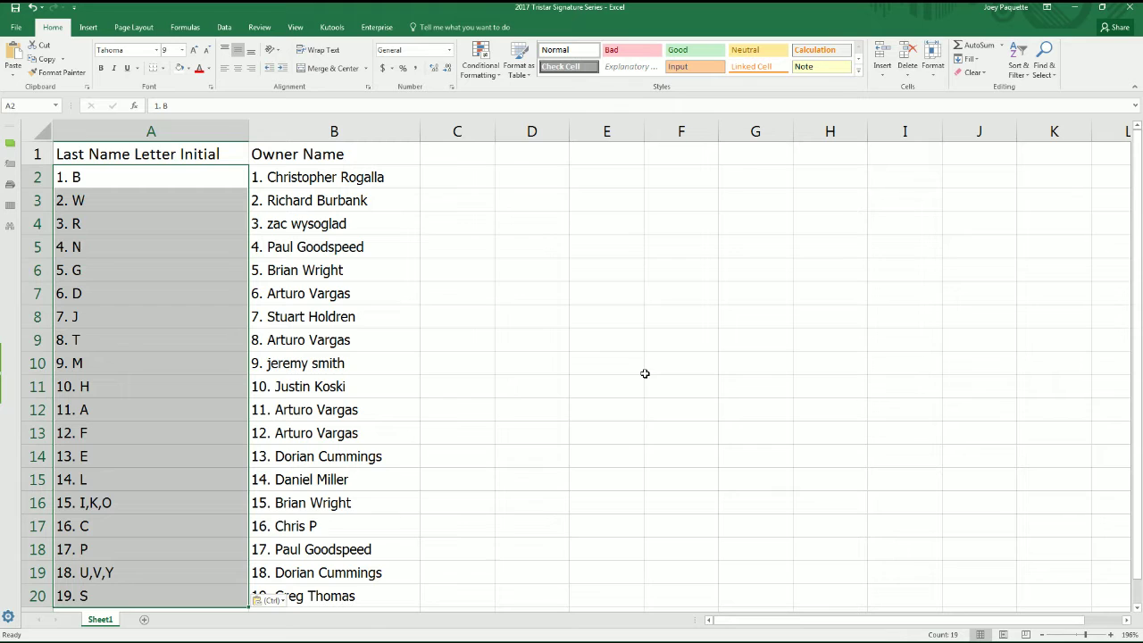
left_click(234, 132)
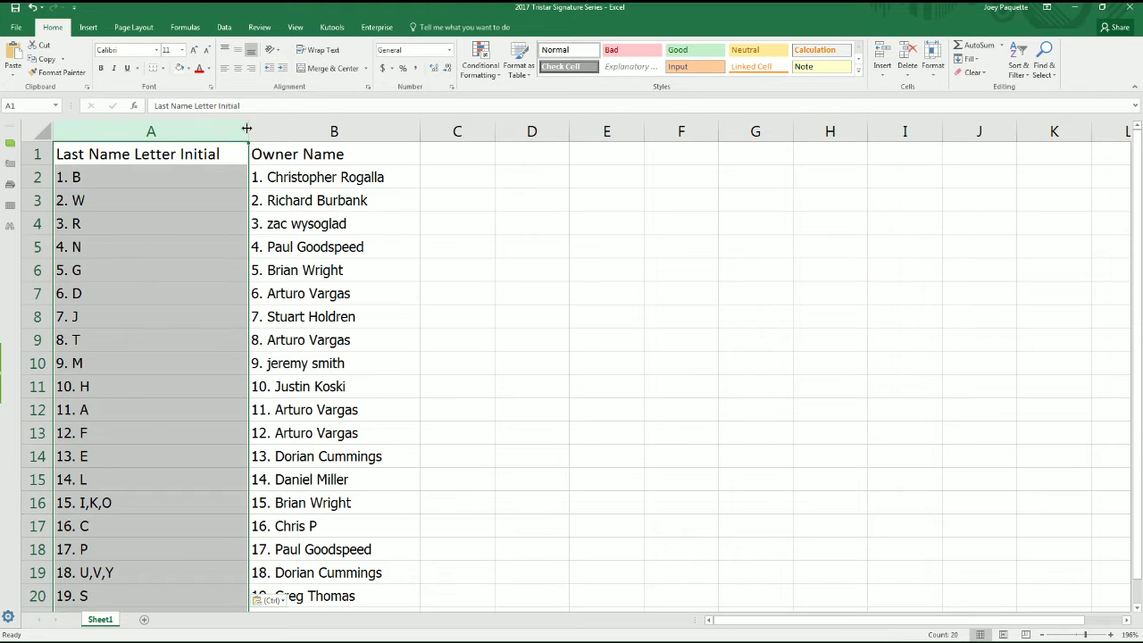
left_click_drag(248, 131, 120, 147)
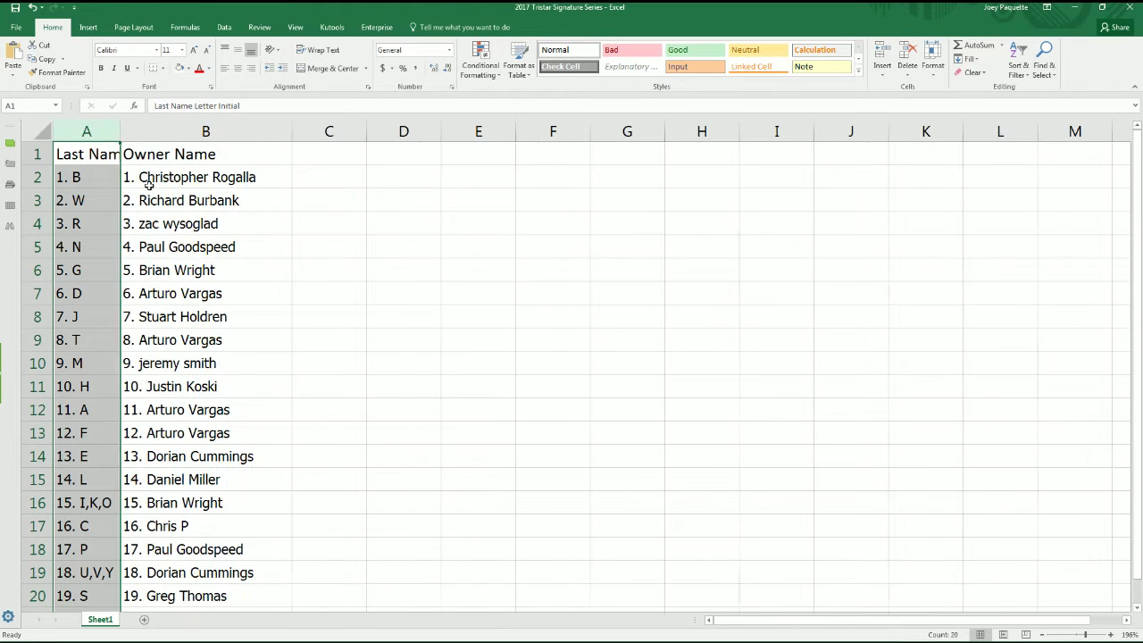